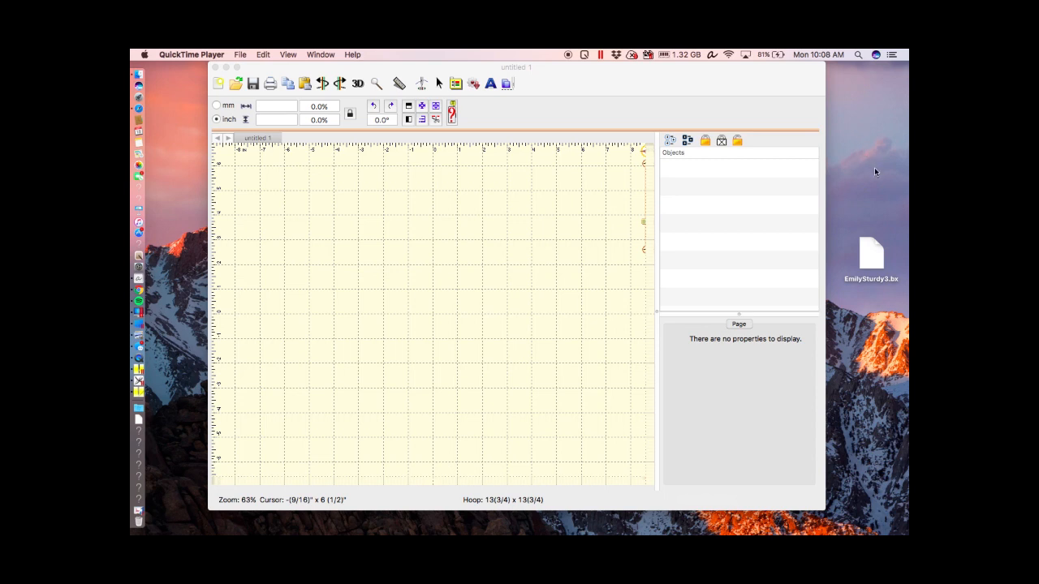
# - Install the font file EmilySturdy3.bx from the desktop into the embroidery program and dismiss the installation notice
pyautogui.click(877, 258)
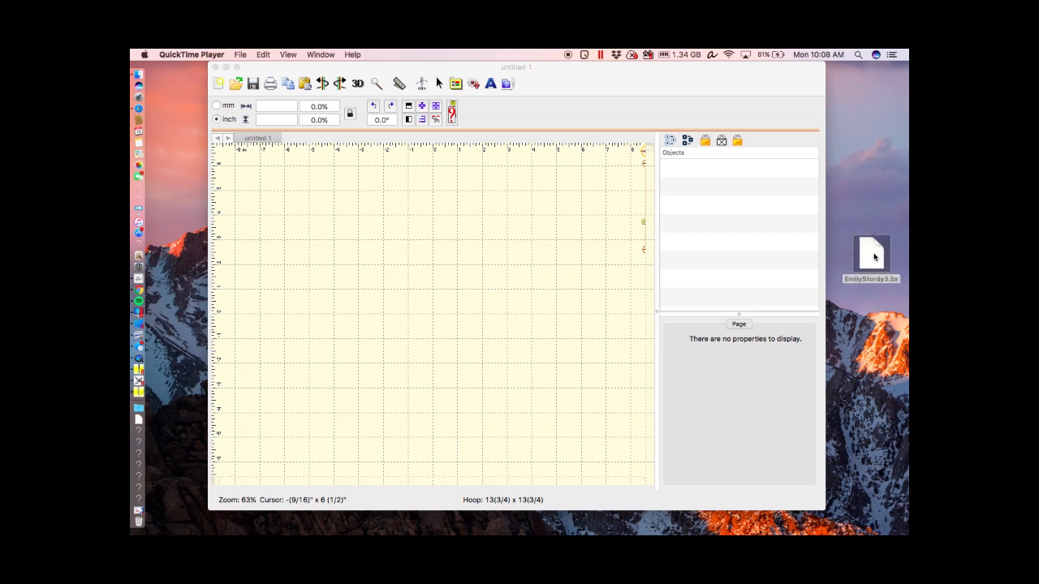
pyautogui.moveTo(874, 258); pyautogui.dragTo(473, 245)
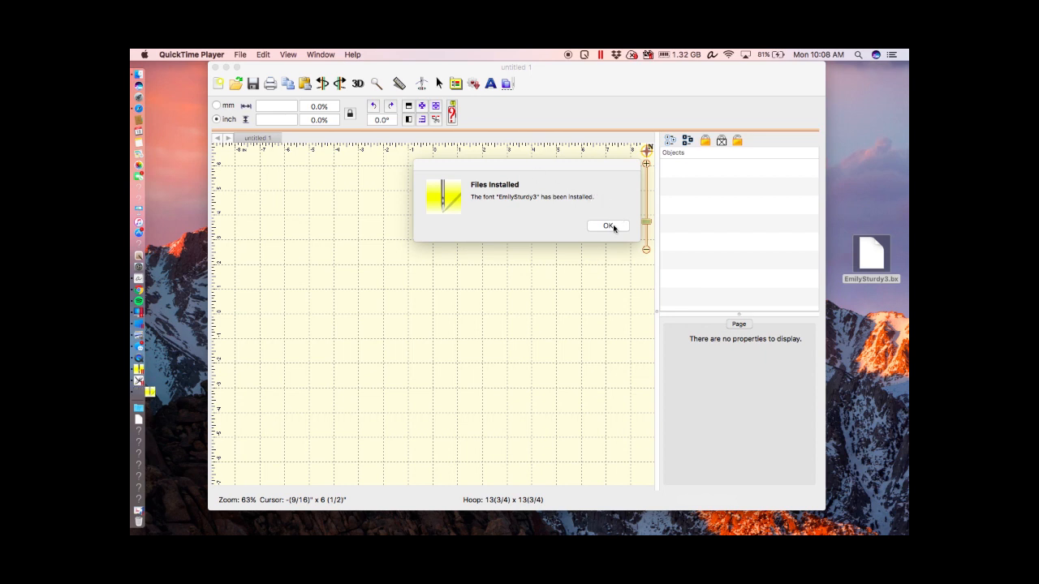
pyautogui.click(613, 227)
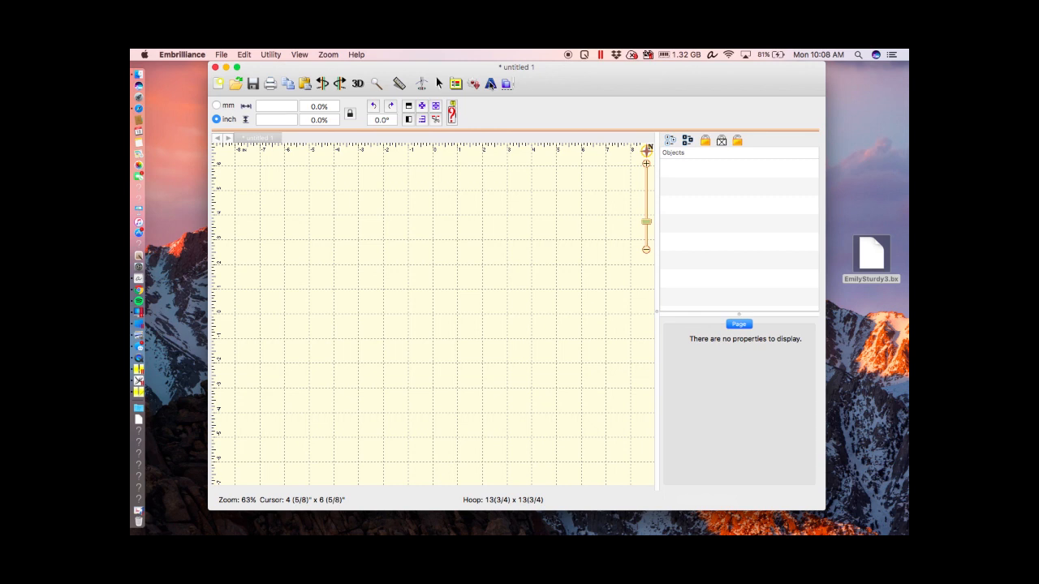
# - Add a lettering object to the blank design and set its font to EmilySturdy3
pyautogui.click(490, 84)
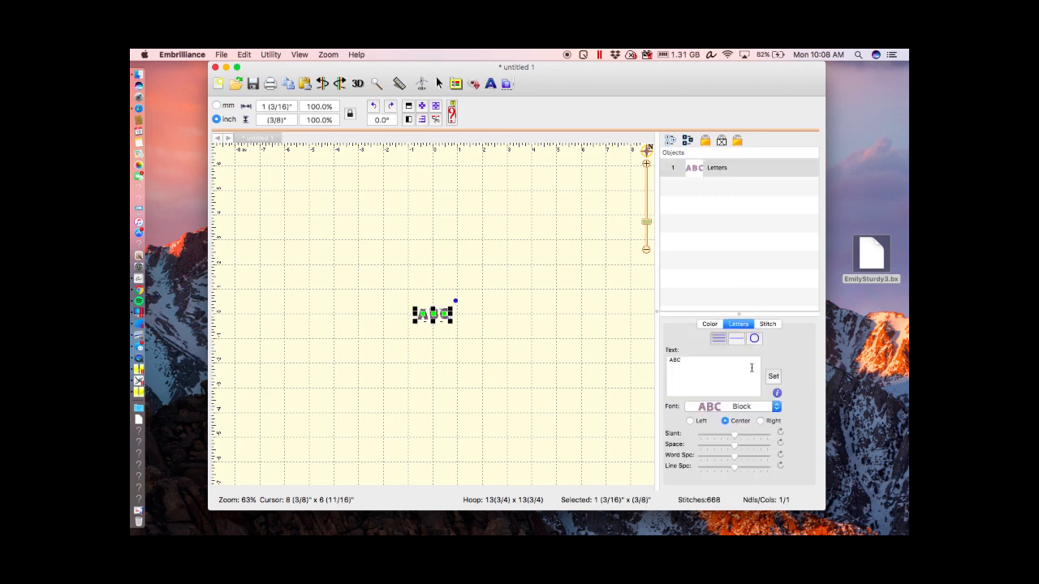
pyautogui.click(745, 407)
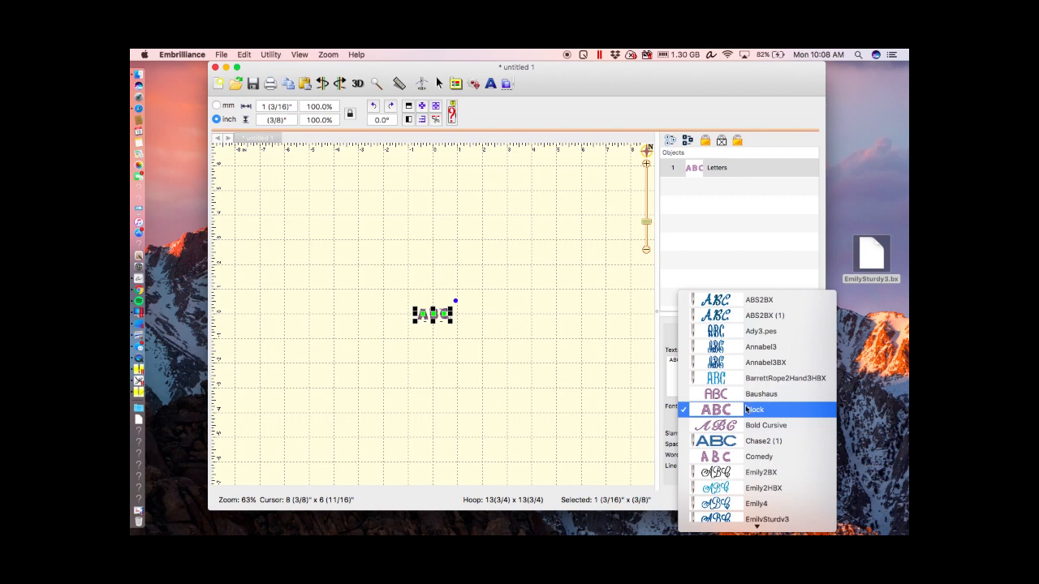
pyautogui.click(766, 490)
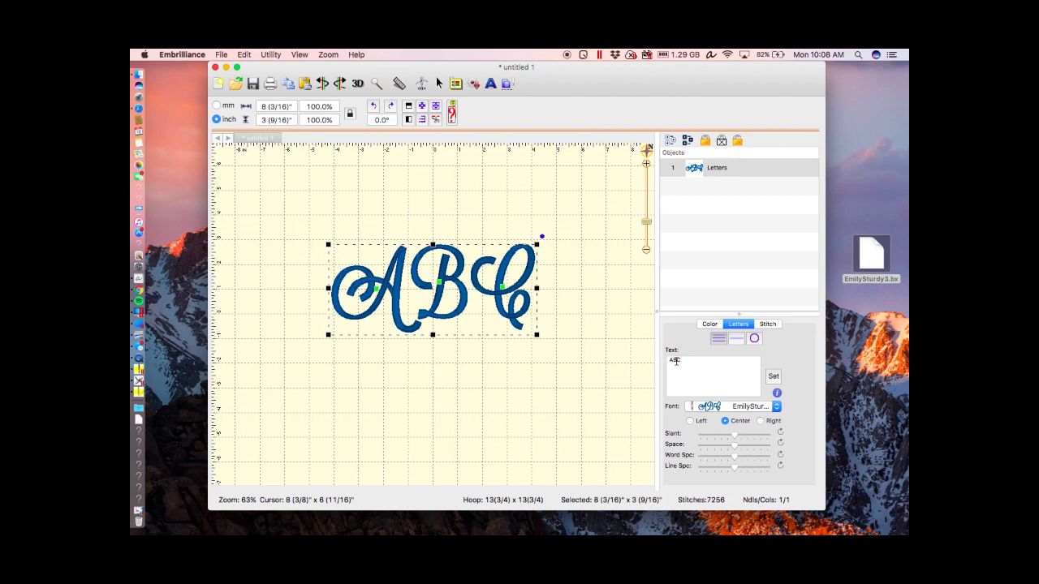
# - Replace the ABC text of the lettering object with "Emily" and apply it
pyautogui.doubleClick(681, 362)
pyautogui.press('BackSpace')
pyautogui.click(774, 376)
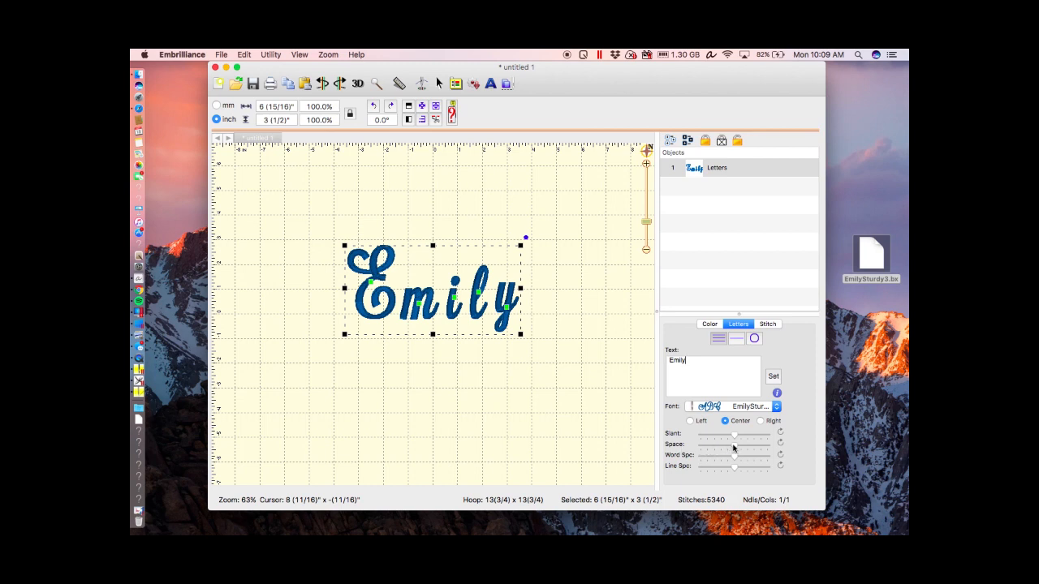
# - Tighten the letter spacing until the word is about 5 3/8 inches wide, and shift the lettering slightly down and right
pyautogui.moveTo(734, 447); pyautogui.dragTo(722, 449)
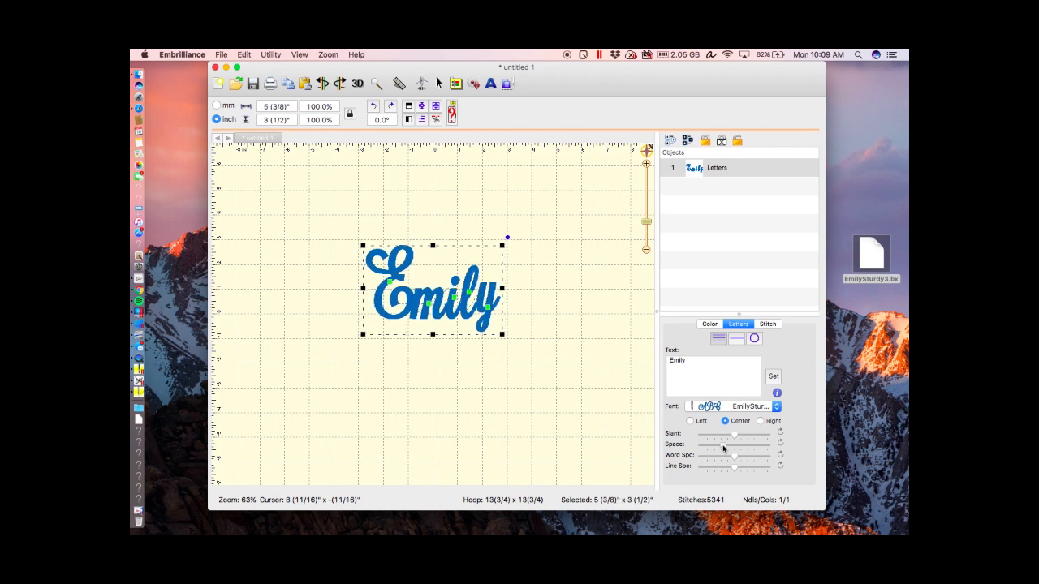
pyautogui.click(560, 395)
pyautogui.moveTo(470, 302); pyautogui.dragTo(477, 304)
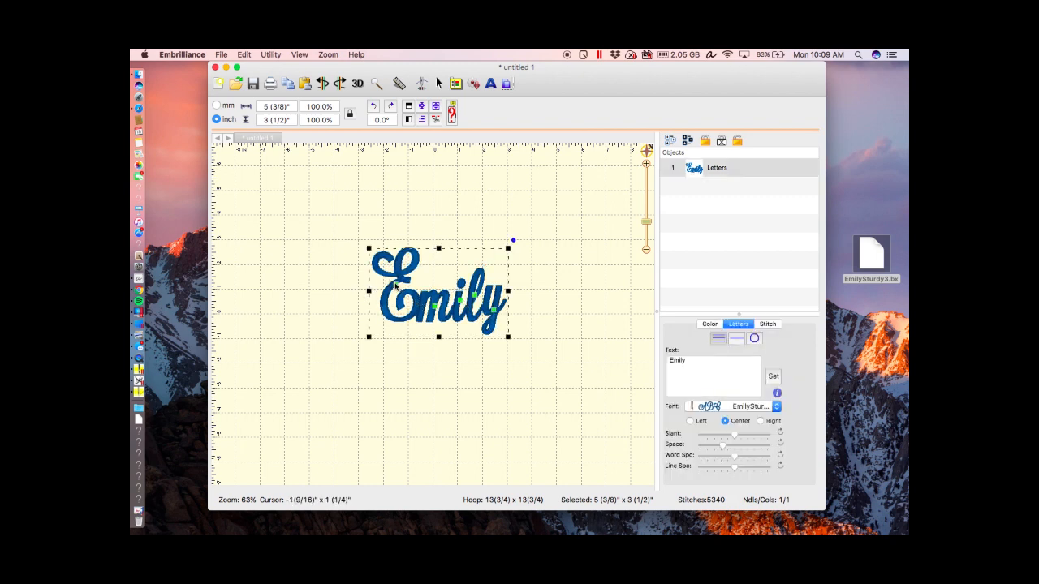
# - Move the capital E about 0.3 inch left, away from the m
pyautogui.click(350, 288)
pyautogui.click(396, 286)
pyautogui.moveTo(396, 285); pyautogui.dragTo(388, 286)
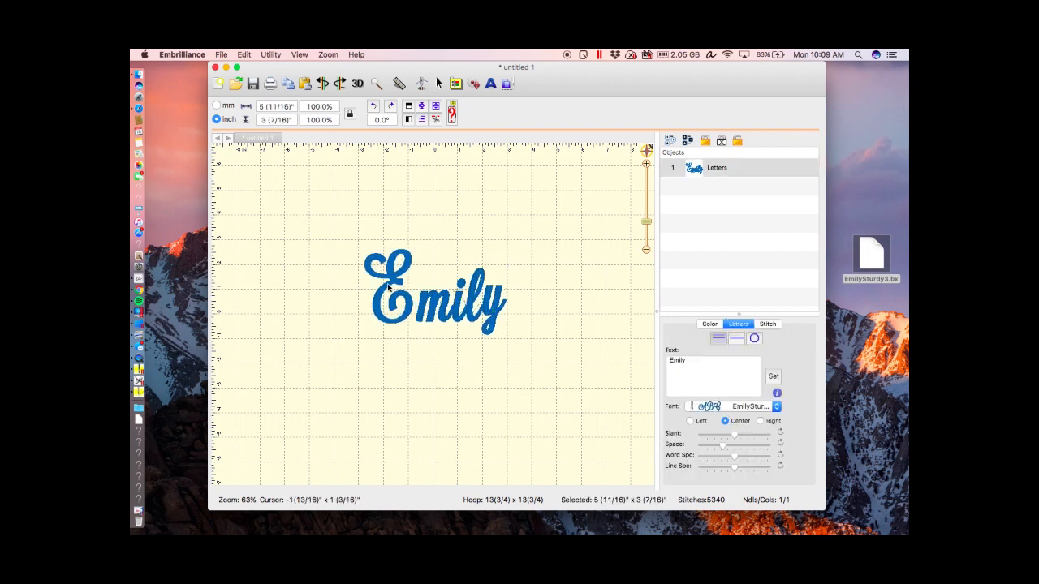
pyautogui.click(388, 286)
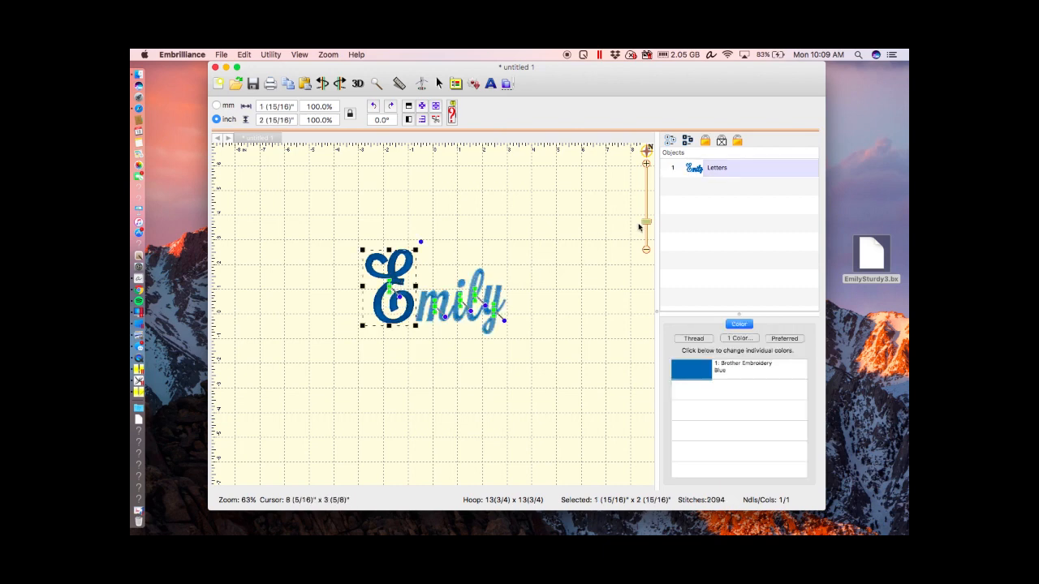
# - Nudge the m slightly right towards the i and the l slightly left to refine the letter joins
pyautogui.moveTo(646, 223); pyautogui.dragTo(646, 203)
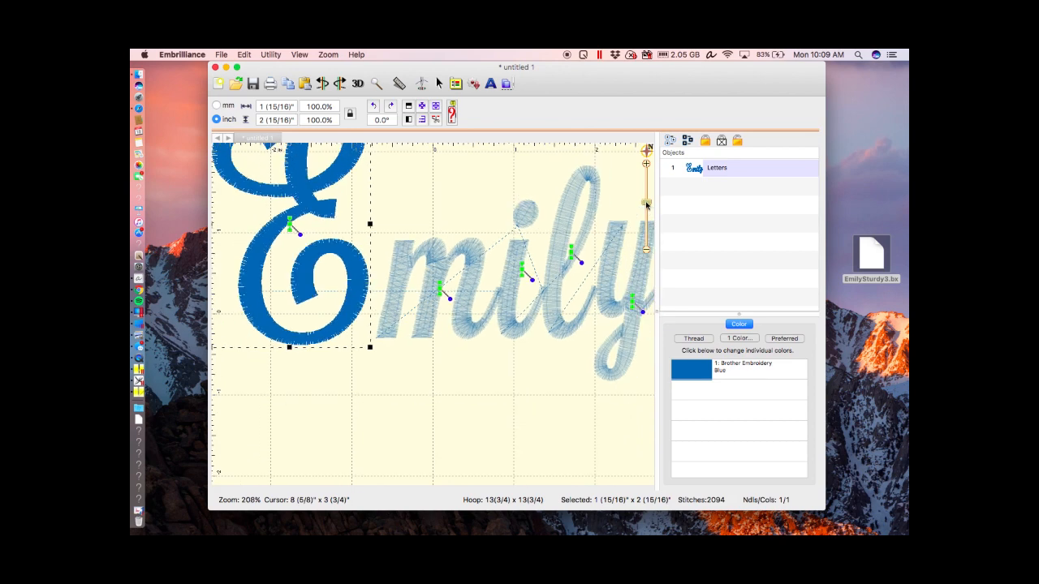
pyautogui.click(436, 293)
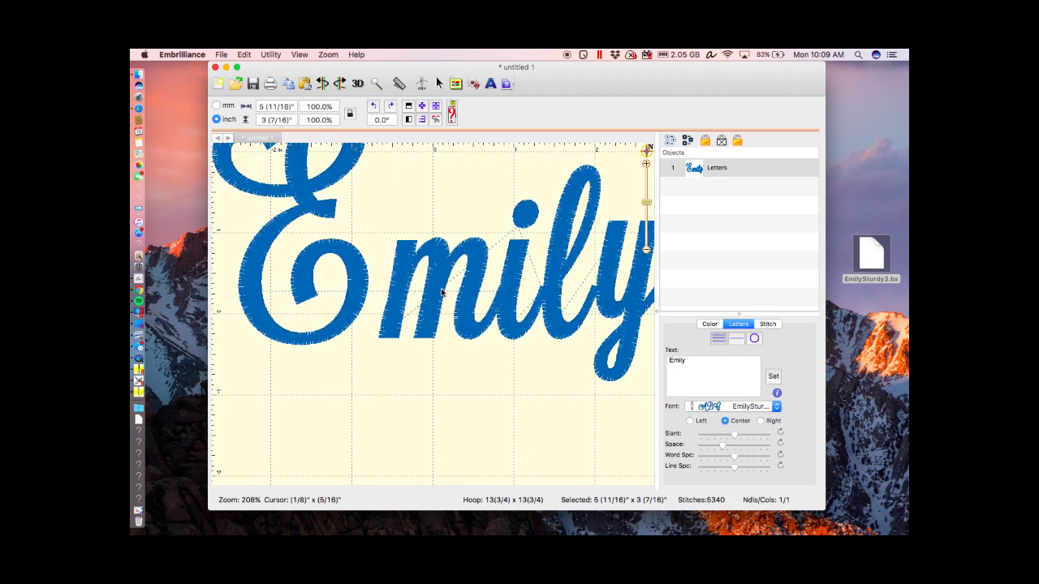
pyautogui.click(439, 291)
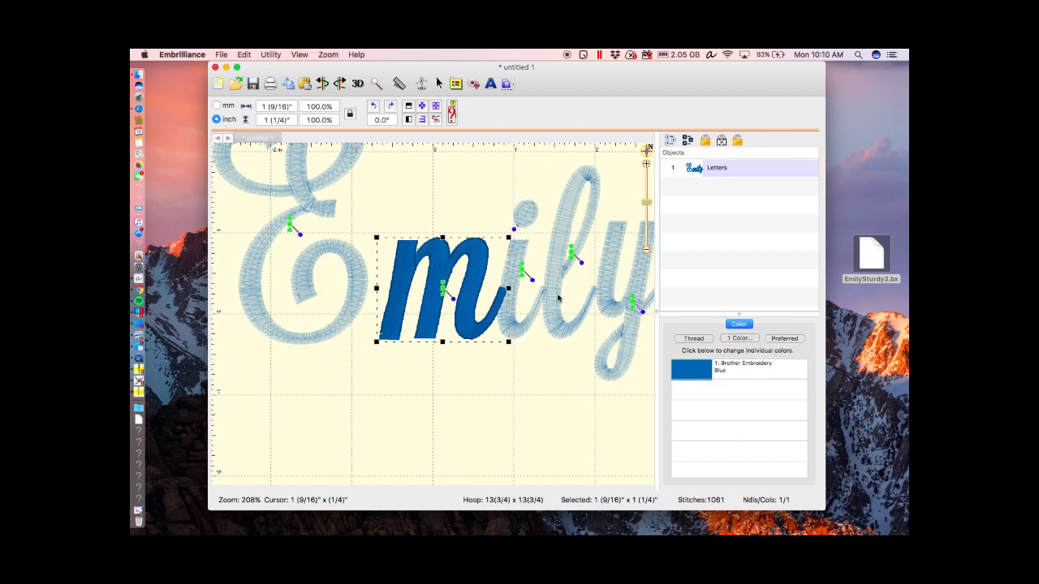
pyautogui.click(559, 297)
pyautogui.click(567, 256)
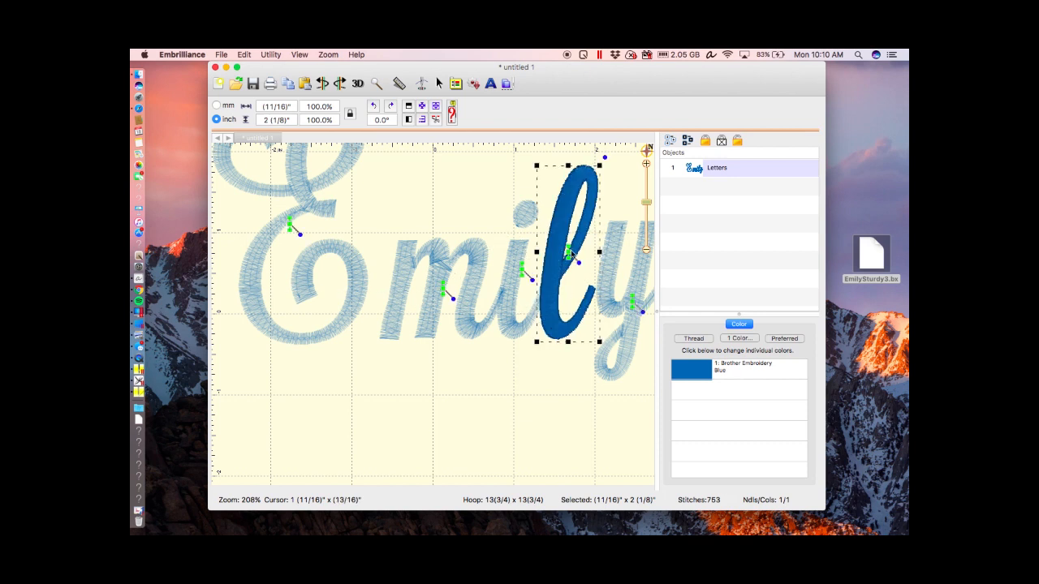
# - Move the y about 0.3 inch down and slightly left so it overlaps the end of the l
pyautogui.click(631, 304)
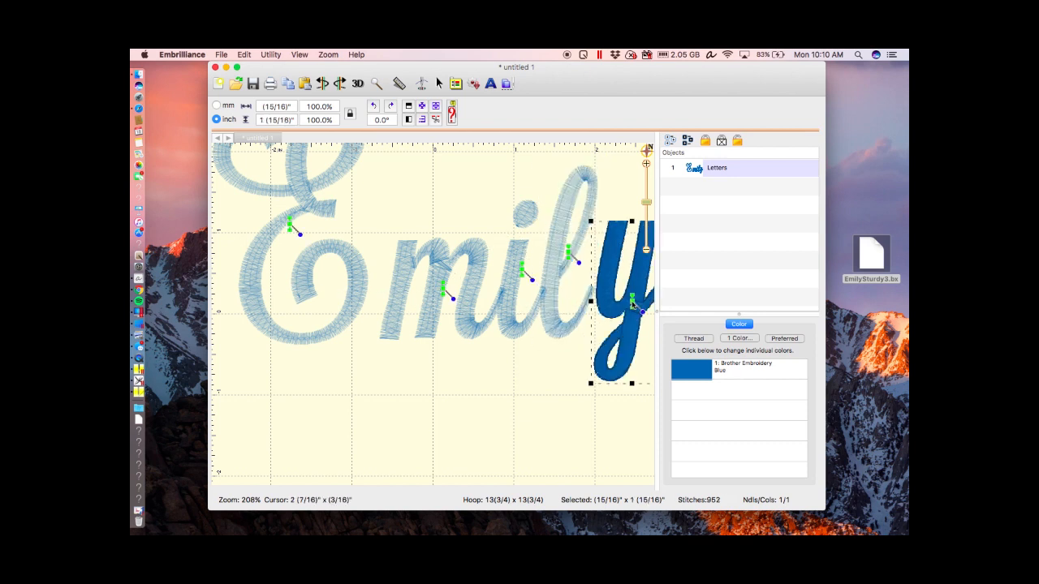
pyautogui.moveTo(631, 304); pyautogui.dragTo(623, 329)
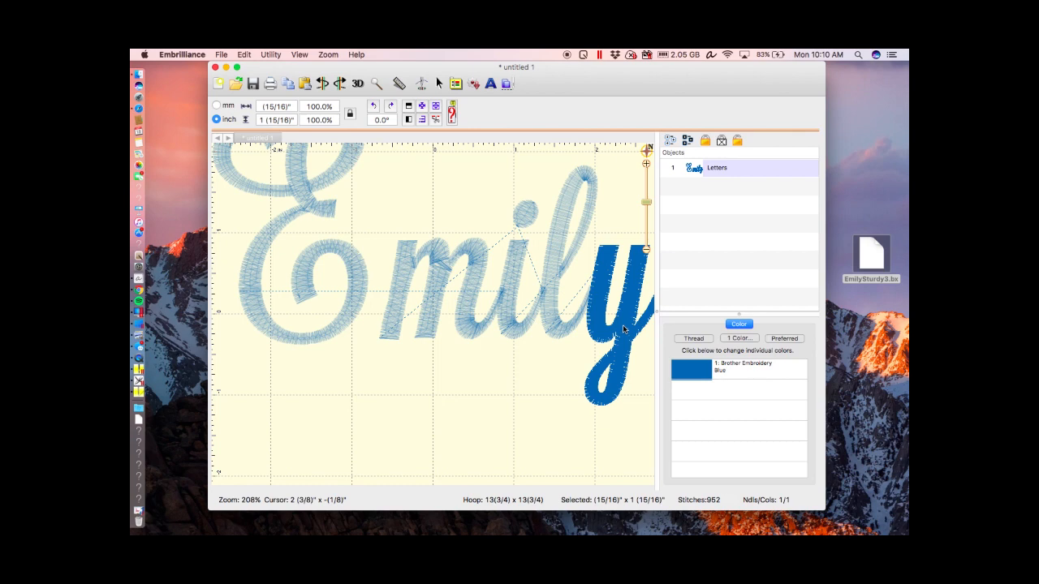
pyautogui.moveTo(624, 329); pyautogui.dragTo(624, 329)
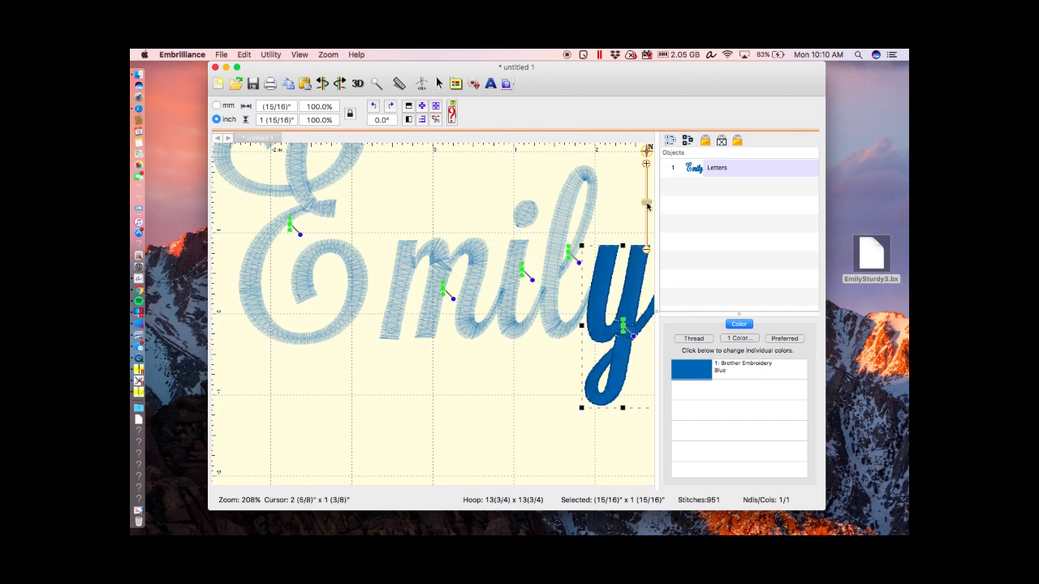
pyautogui.moveTo(647, 206); pyautogui.dragTo(646, 208)
pyautogui.click(608, 219)
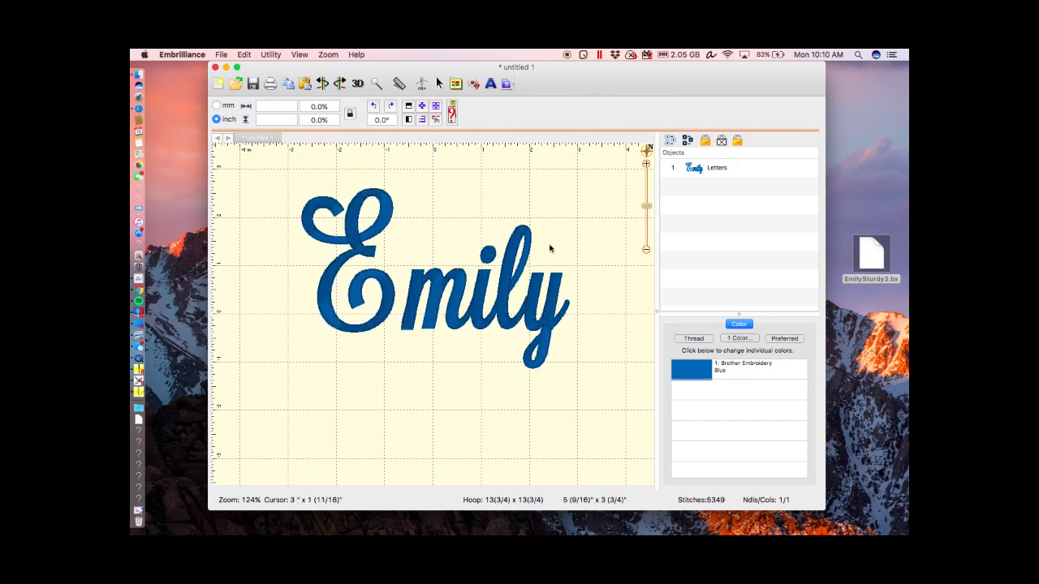
# - Move the whole word about 0.6 inch down and 0.2 inch left on the design page
pyautogui.click(508, 276)
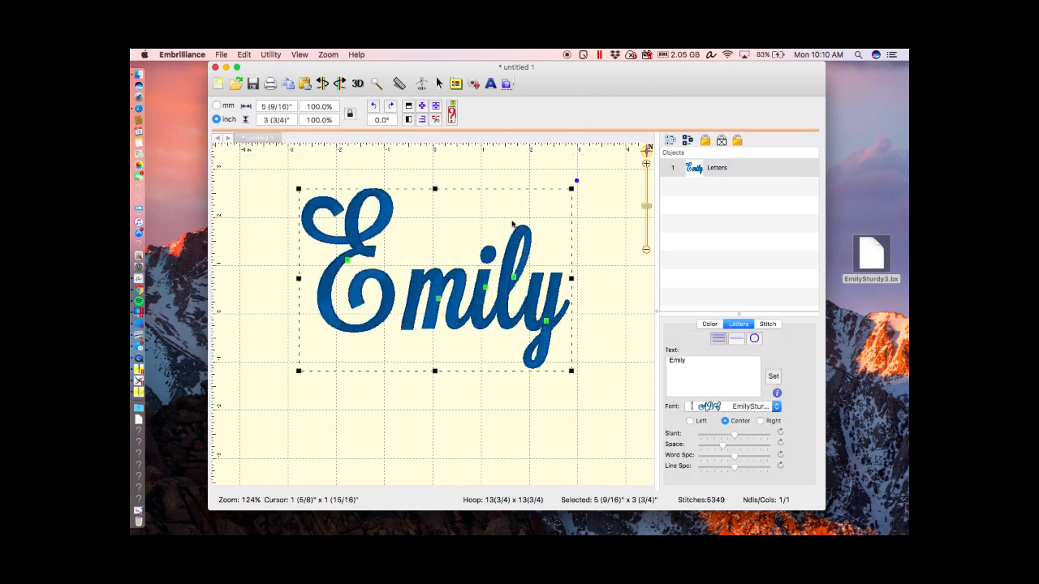
pyautogui.click(363, 253)
pyautogui.click(370, 242)
pyautogui.moveTo(366, 237); pyautogui.dragTo(355, 266)
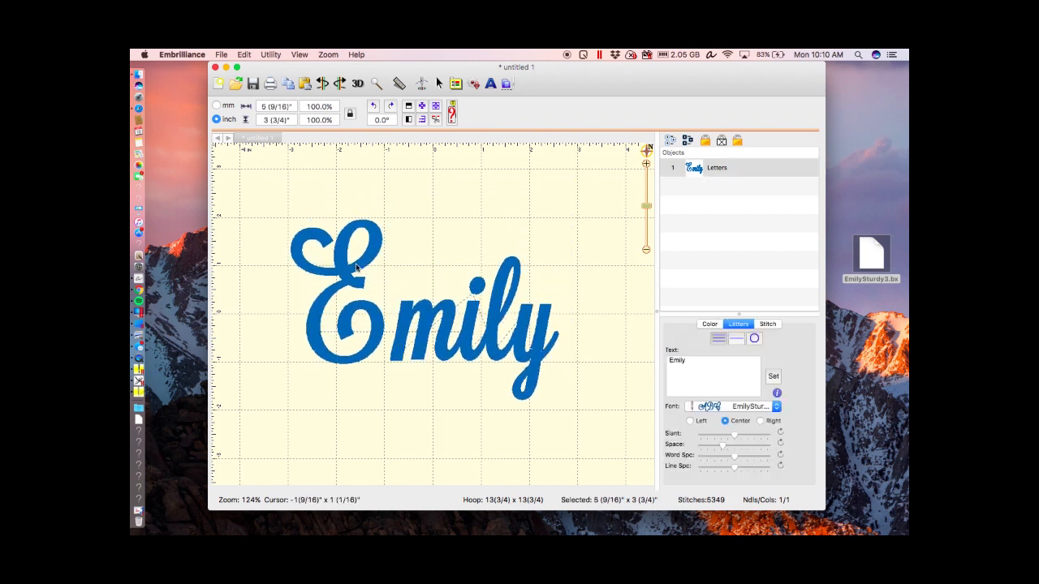
pyautogui.click(511, 261)
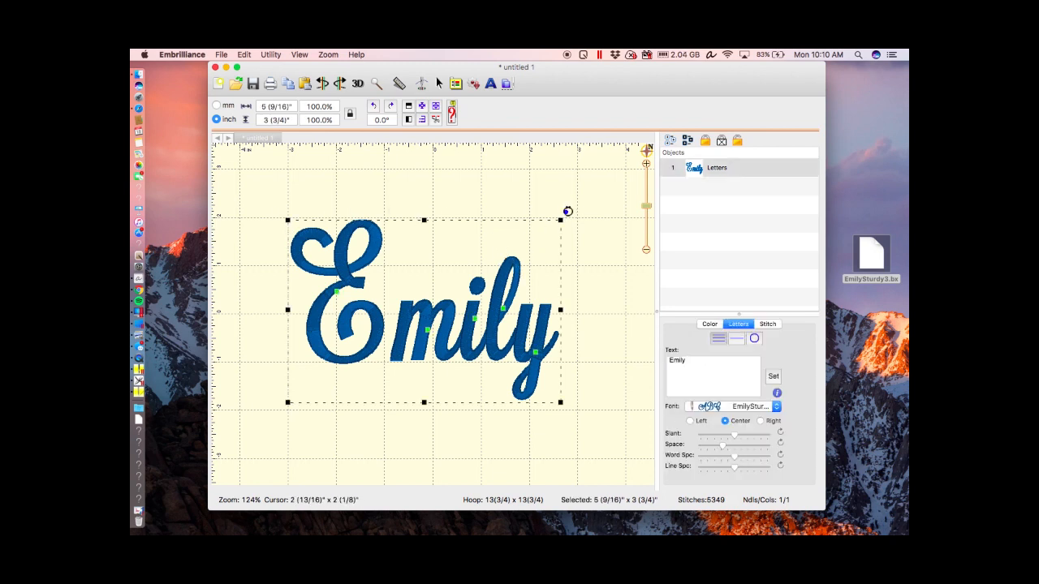
# - Rotate the whole word to -0.8°
pyautogui.moveTo(567, 211); pyautogui.dragTo(565, 212)
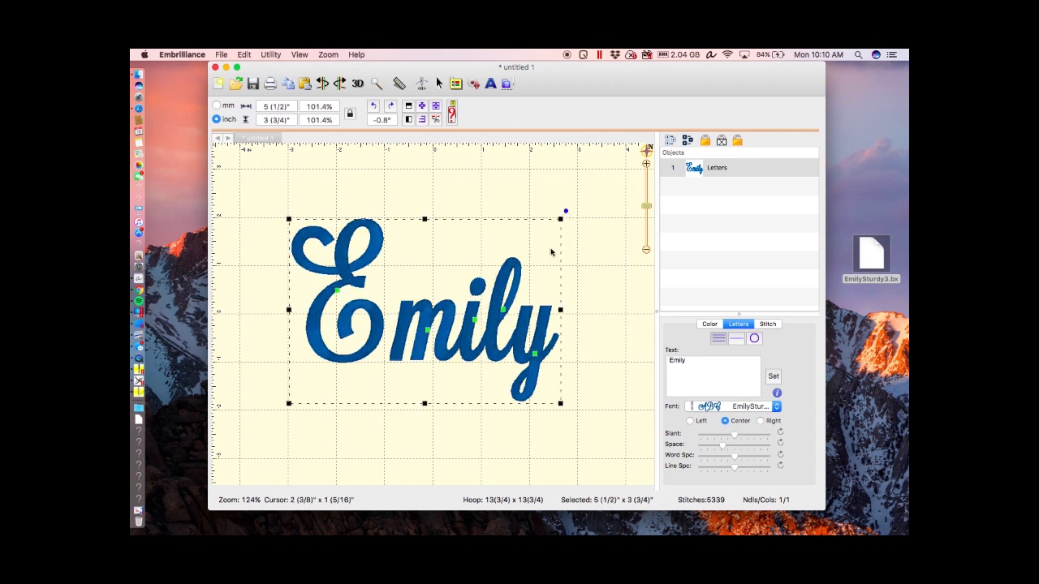
pyautogui.click(614, 262)
pyautogui.click(569, 284)
# - Try a slight adjustment of the lettering's satin density
pyautogui.click(768, 325)
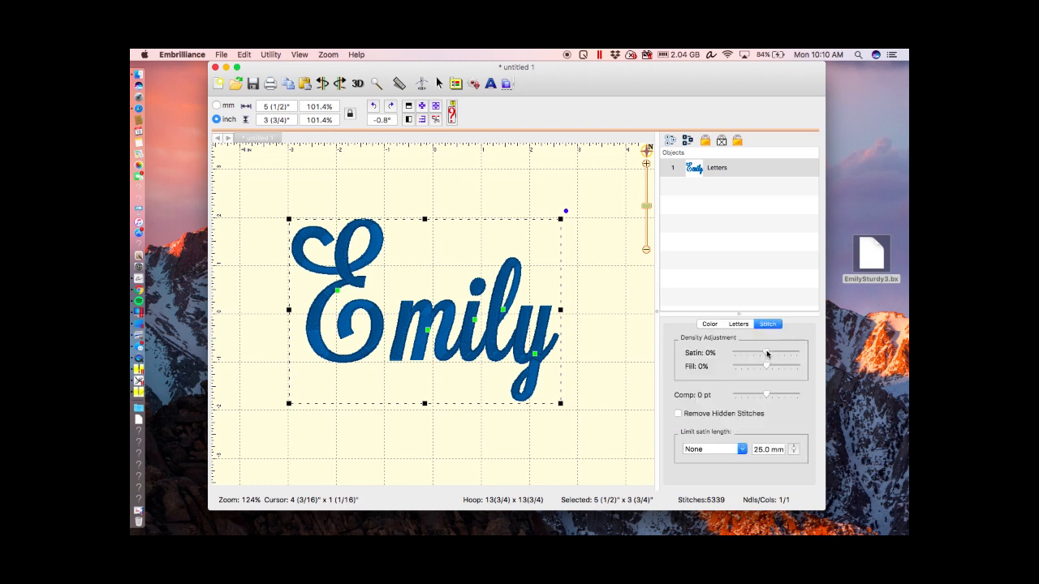
pyautogui.moveTo(766, 354)
pyautogui.mouseDown()
pyautogui.moveTo(788, 353)
pyautogui.moveTo(742, 358)
pyautogui.moveTo(767, 354)
pyautogui.mouseUp()
pyautogui.click(610, 291)
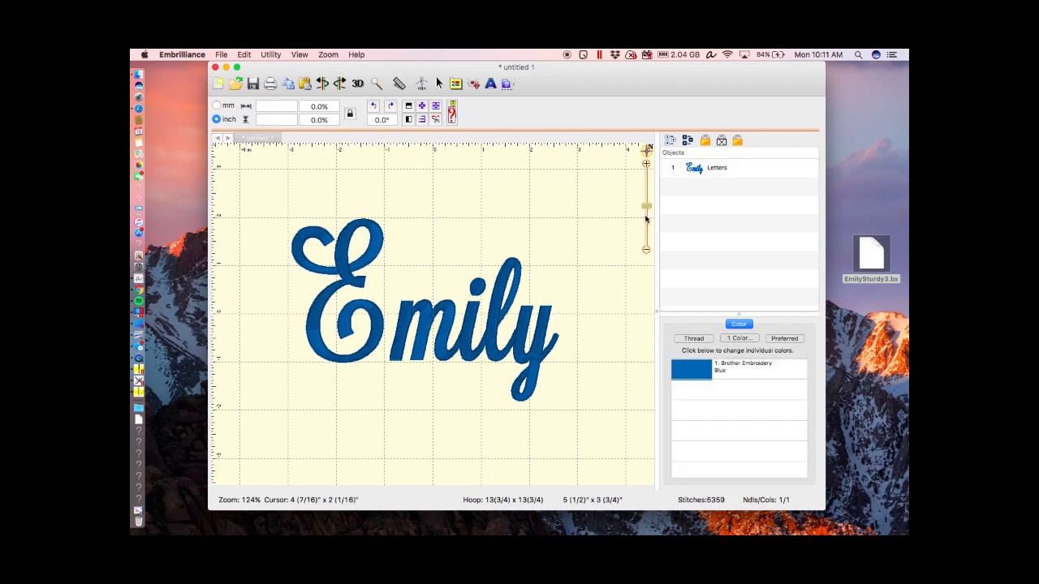
# - Enable Remove Hidden Stitches for the whole word in its stitch properties
pyautogui.moveTo(646, 208); pyautogui.dragTo(646, 204)
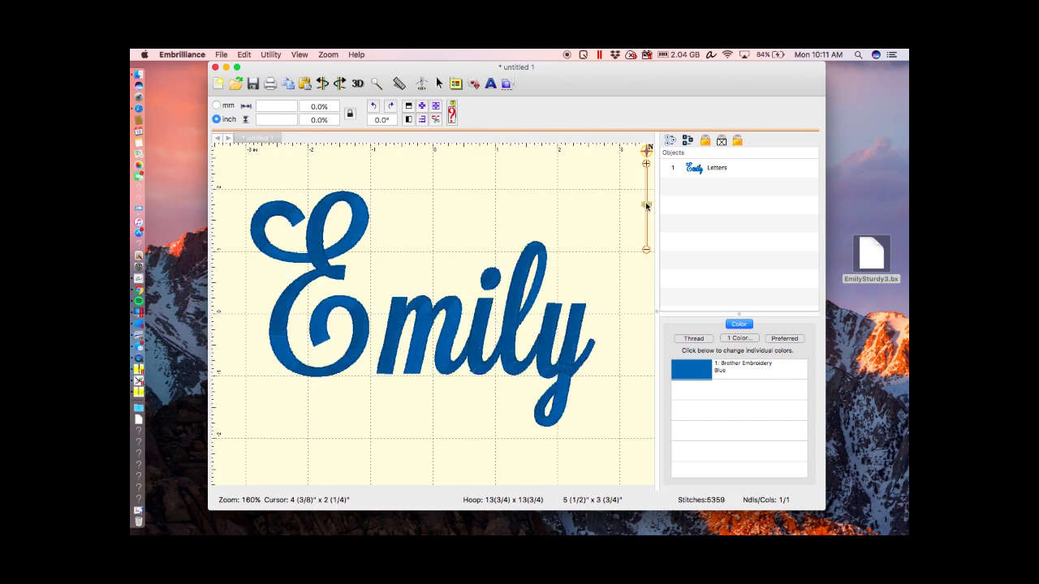
pyautogui.click(518, 292)
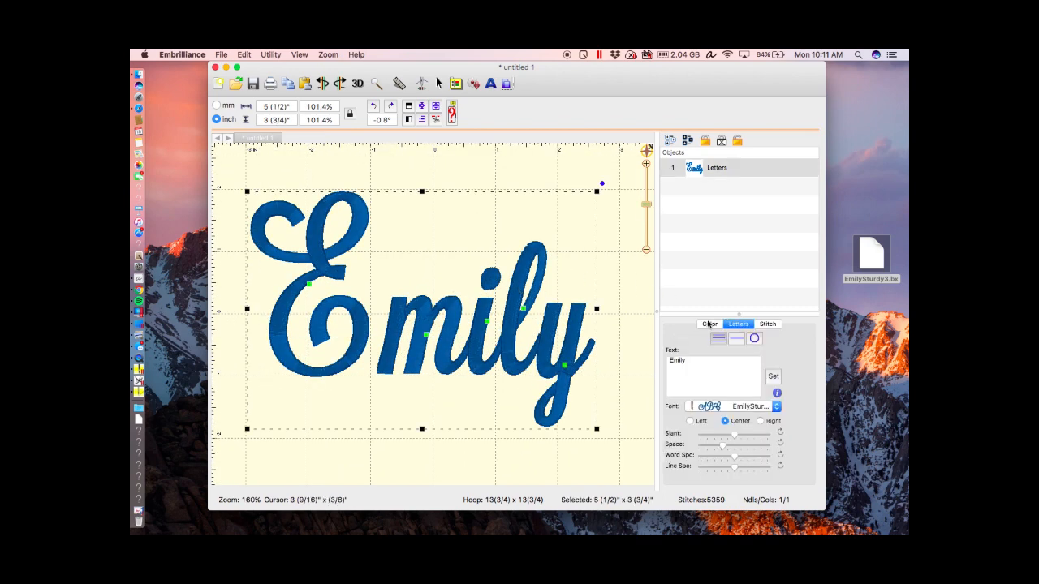
pyautogui.click(767, 324)
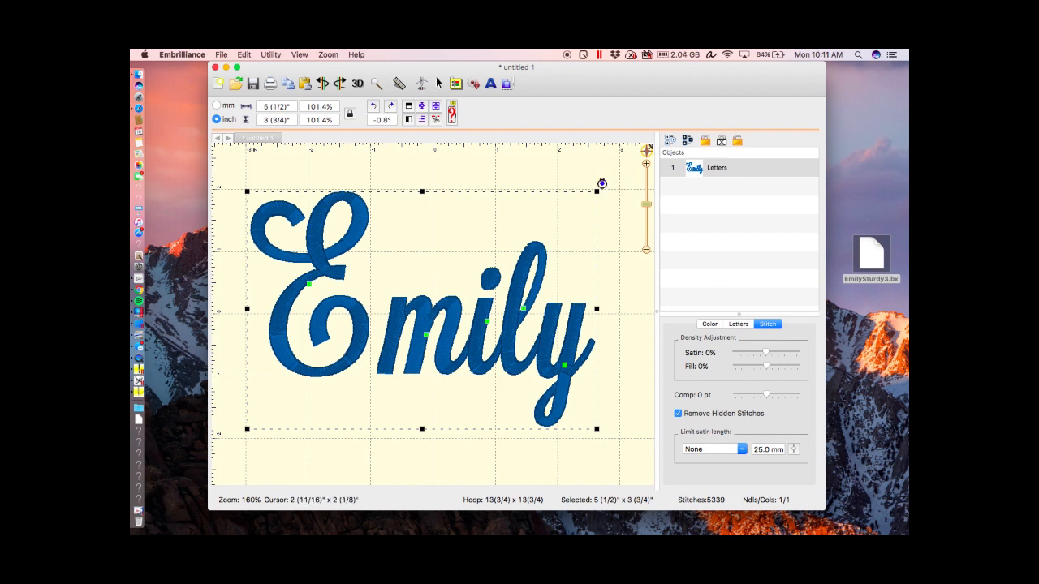
# - Set the word's rotation to about -0.3° and deselect it
pyautogui.moveTo(601, 183); pyautogui.dragTo(600, 181)
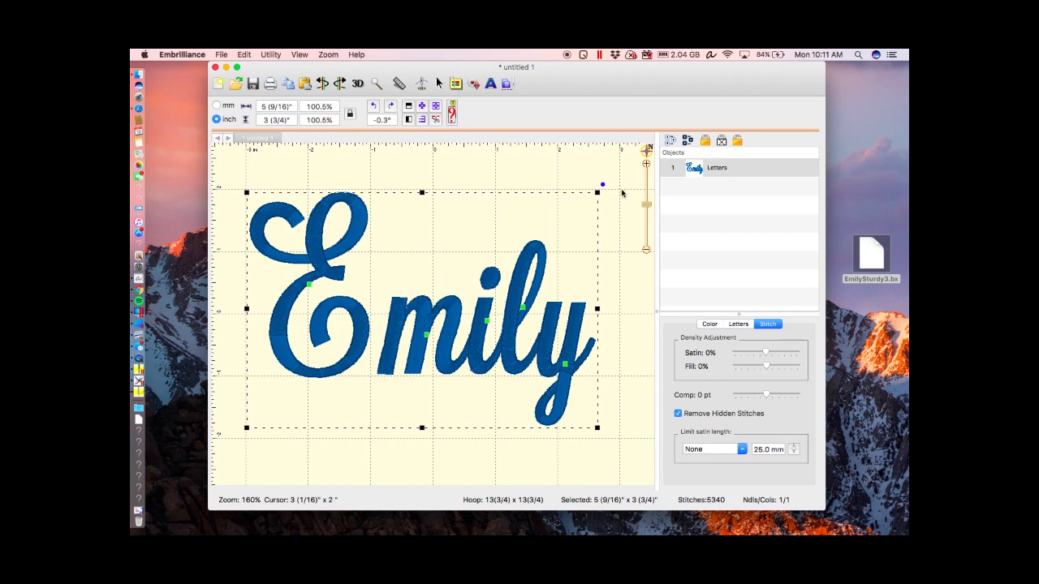
pyautogui.click(615, 189)
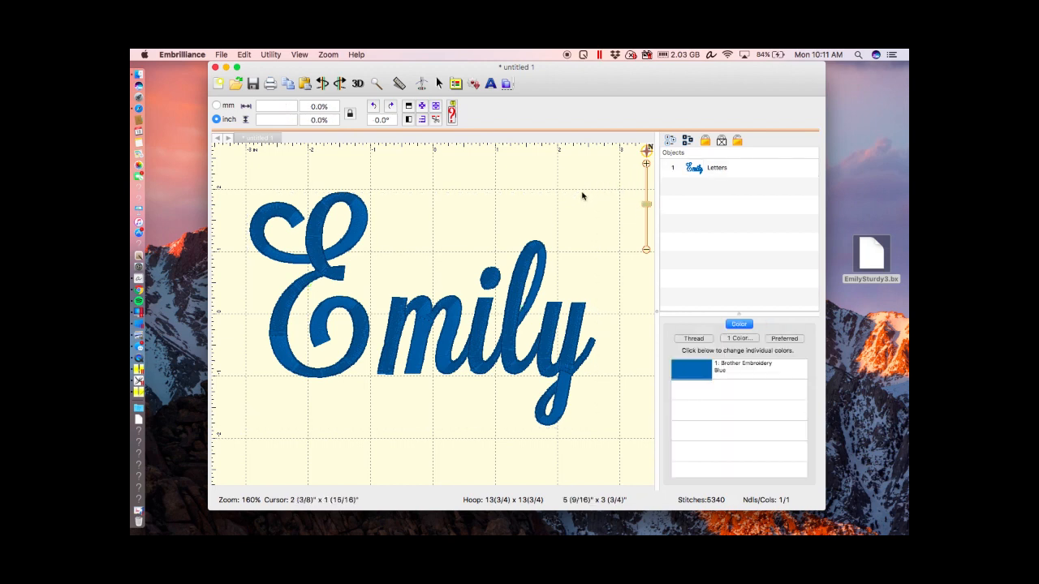